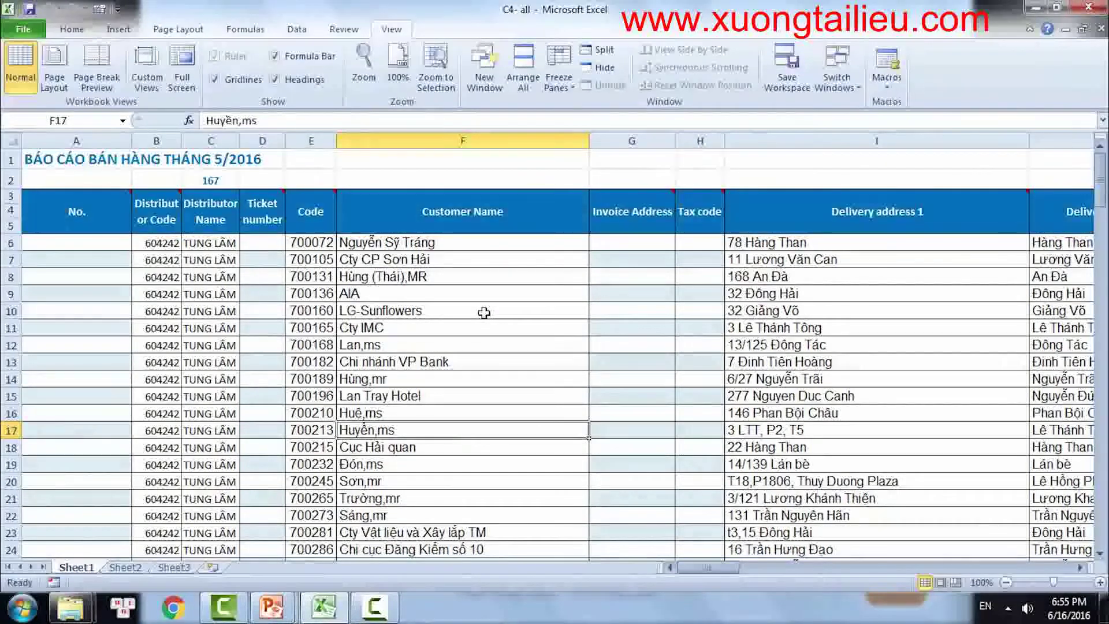
Step: Split the sales report sheet into four panes and select cell D10 in one pane
left_click(603, 56)
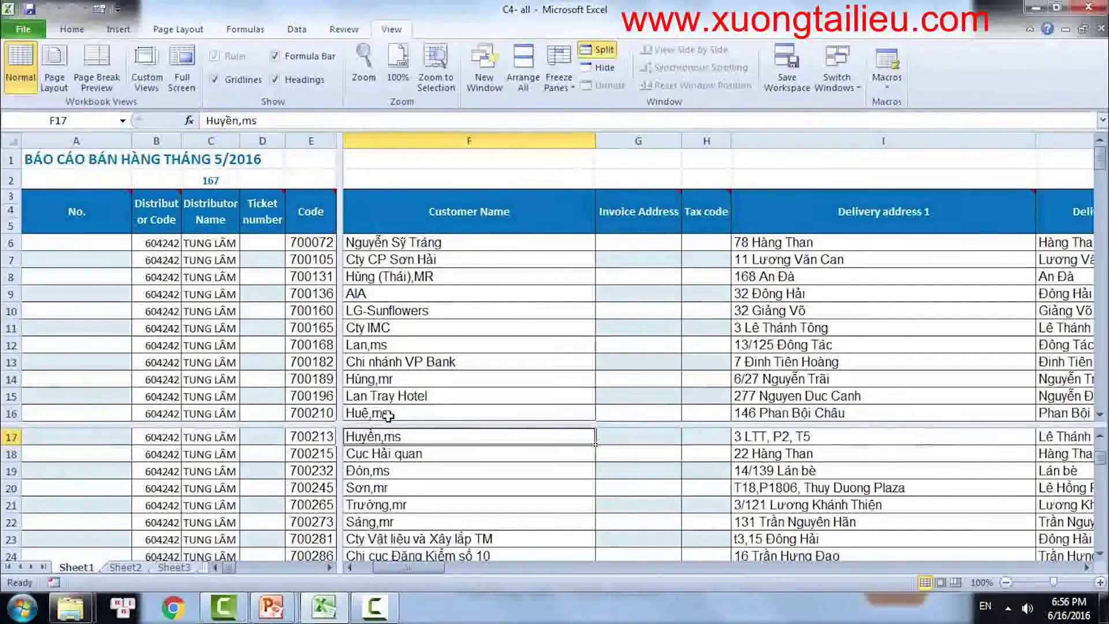
scroll(387, 415, "down", 1)
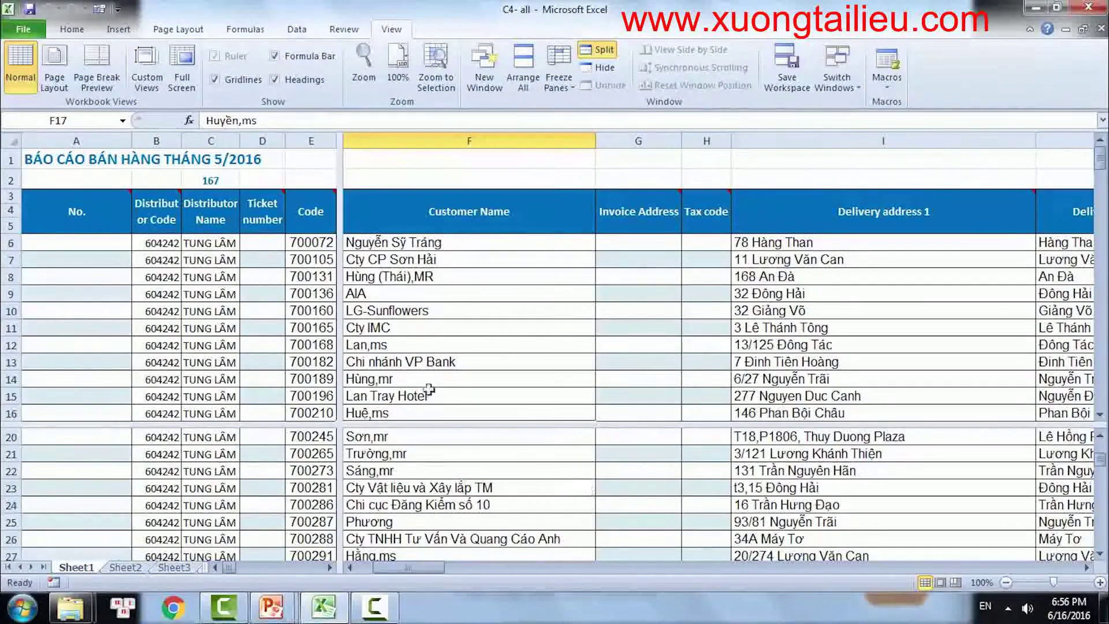
left_click(252, 305)
scroll(252, 305, "down", 4)
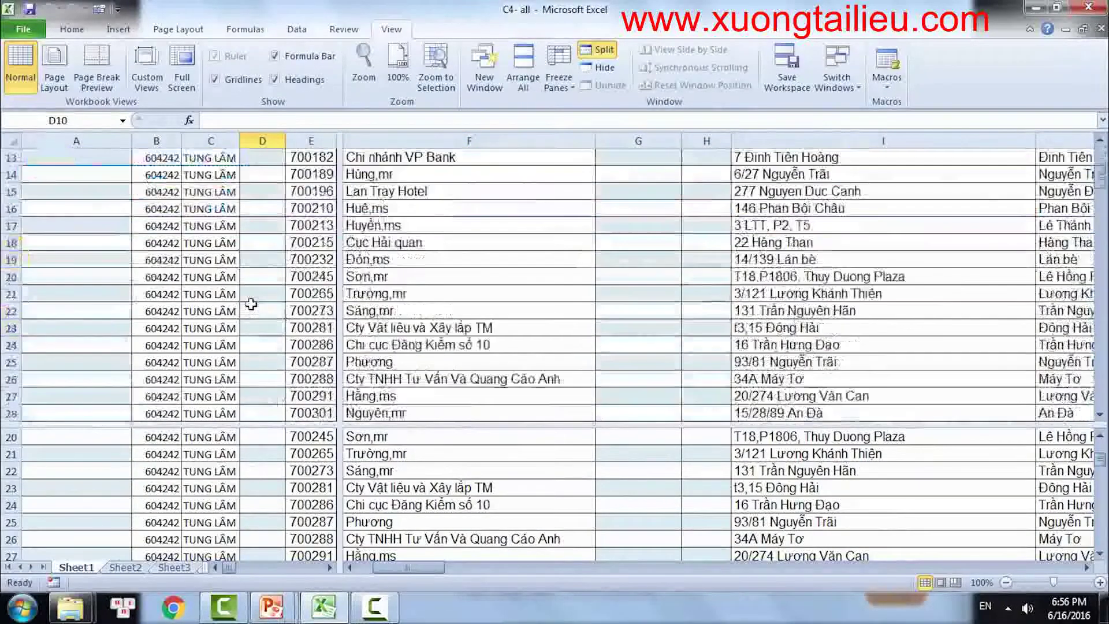
scroll(252, 304, "up", 1)
scroll(252, 304, "up", 3)
scroll(252, 305, "down", 4)
Step: Scroll the panes independently, selecting cells D21, D17 and F24 in different panes
left_click(257, 454)
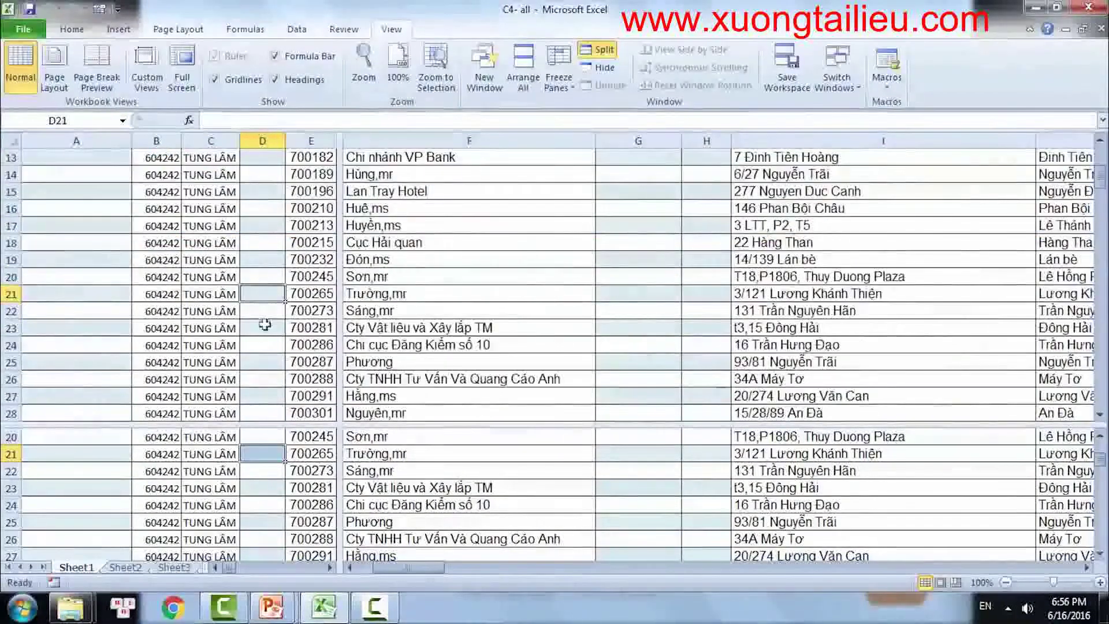
scroll(265, 324, "down", 6)
scroll(265, 324, "up", 8)
left_click(272, 326)
scroll(283, 316, "up", 2)
scroll(473, 294, "down", 5)
left_click(474, 295)
Step: Reposition the pane split and remove the side-by-side divider, keeping the top and bottom panes
left_click(1086, 567)
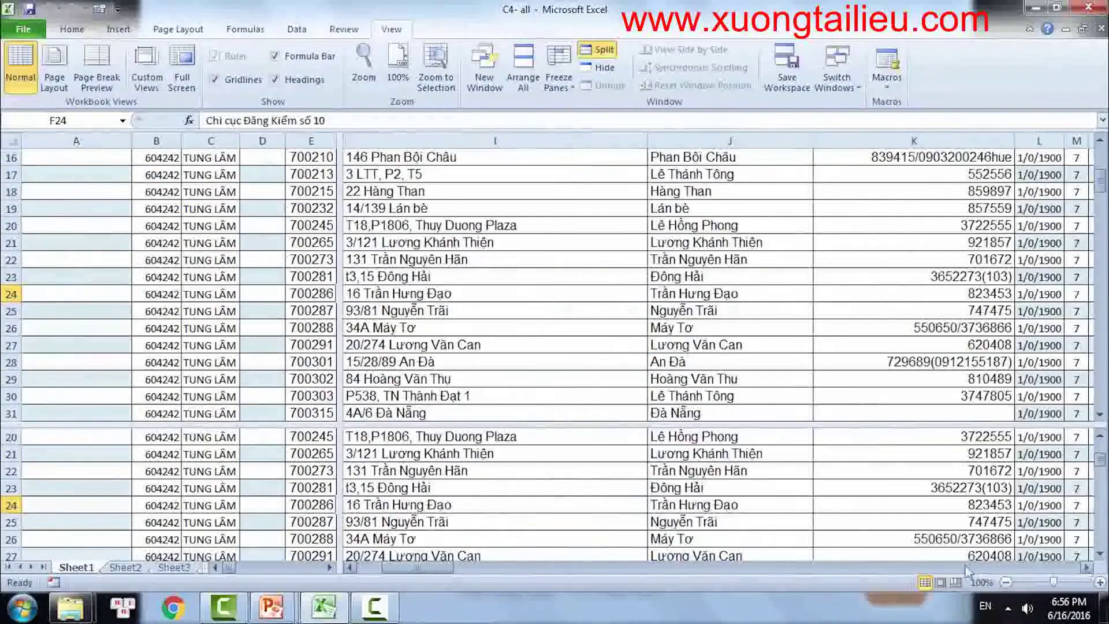
left_click_drag(416, 568, 384, 567)
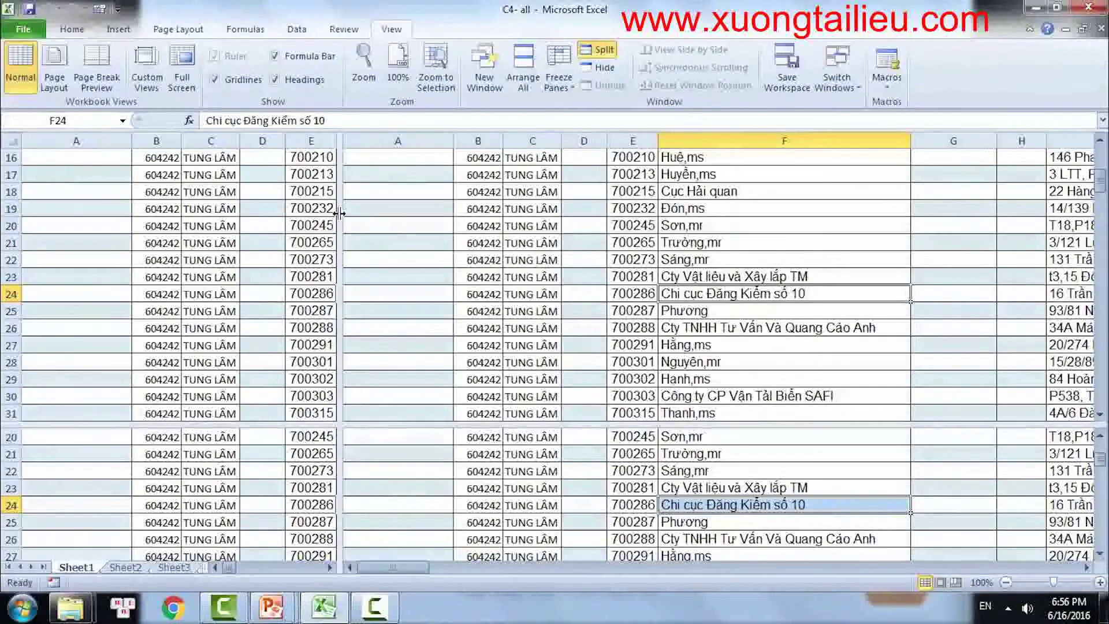
double_click(340, 214)
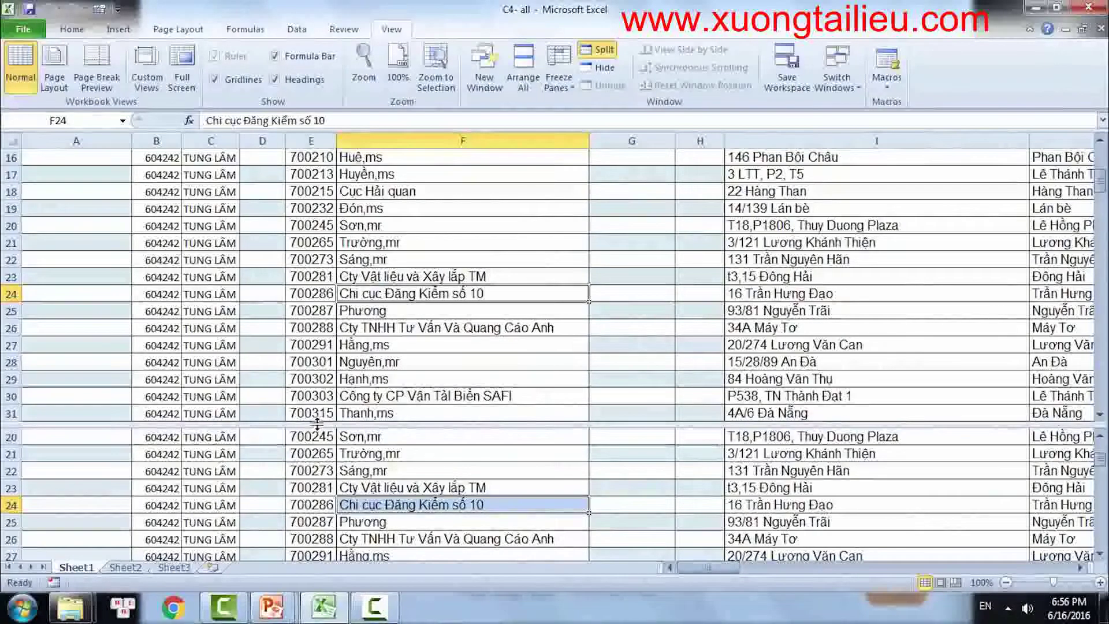
Step: Move the horizontal split up so the upper pane ends between rows 26 and 27
mouse_move(317, 425)
left_mouse_down()
mouse_move(337, 346)
mouse_move(337, 423)
mouse_move(342, 335)
left_mouse_up()
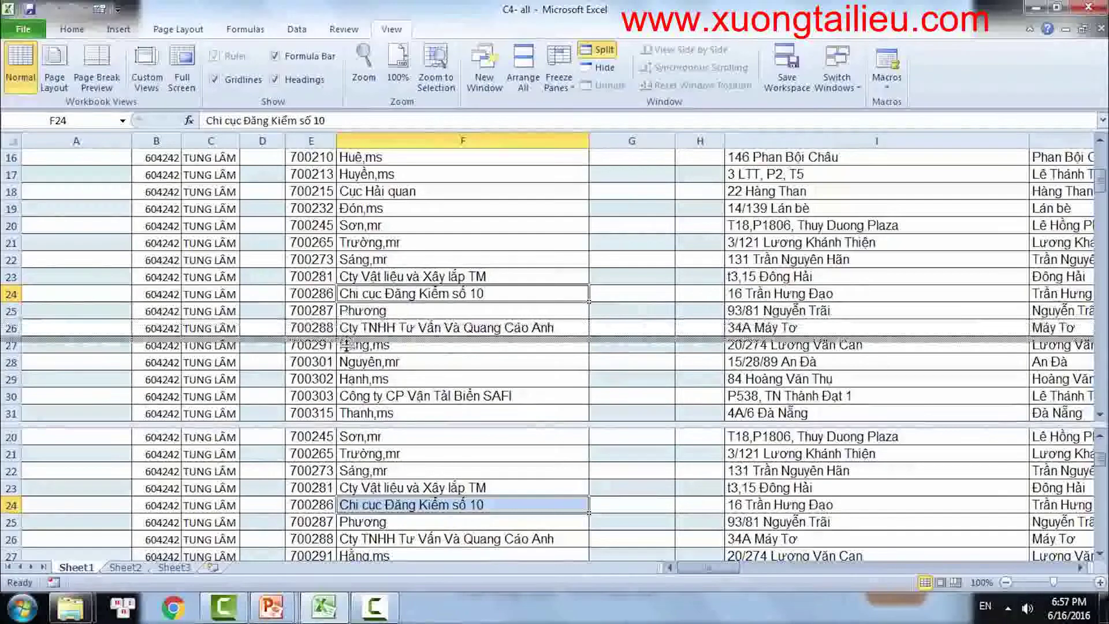
left_click_drag(342, 335, 353, 344)
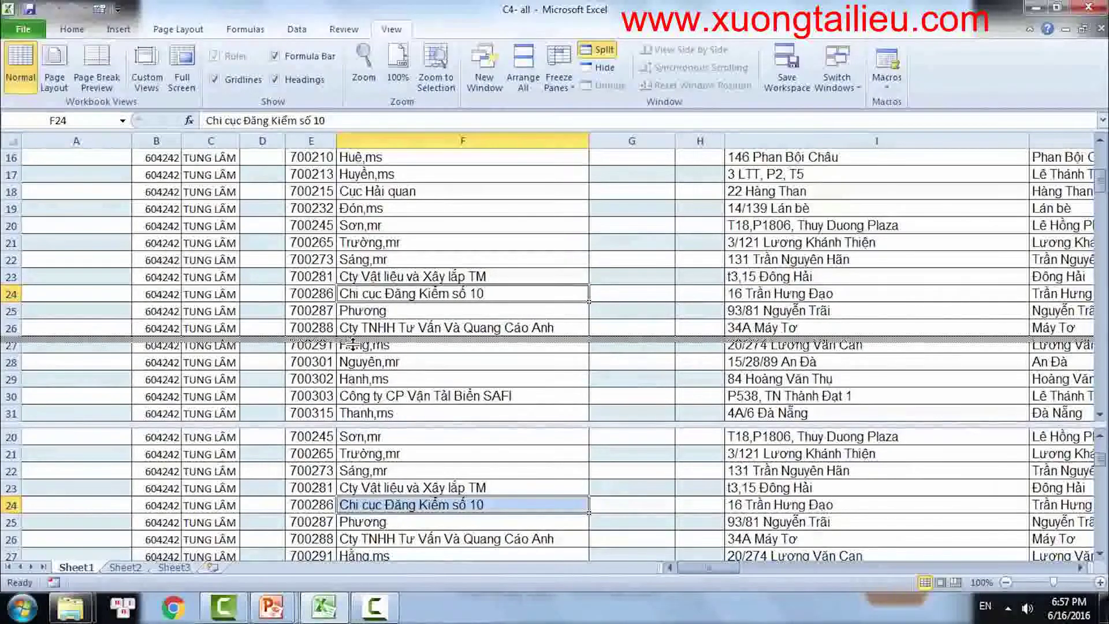
left_click_drag(353, 343, 353, 344)
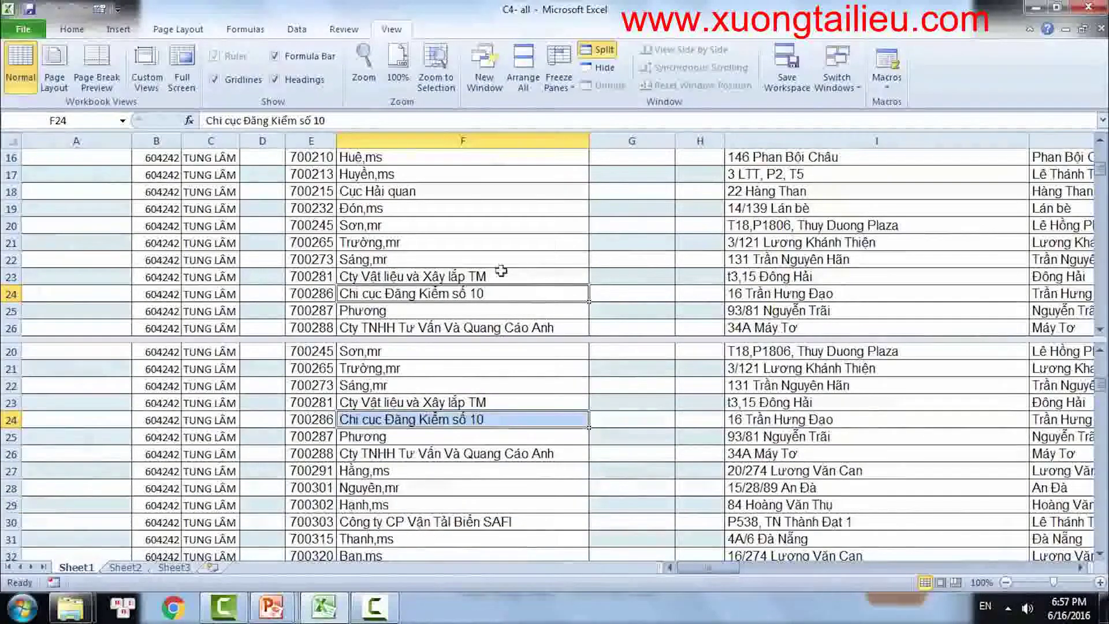
left_click(479, 399)
scroll(479, 399, "down", 2)
scroll(462, 404, "down", 3)
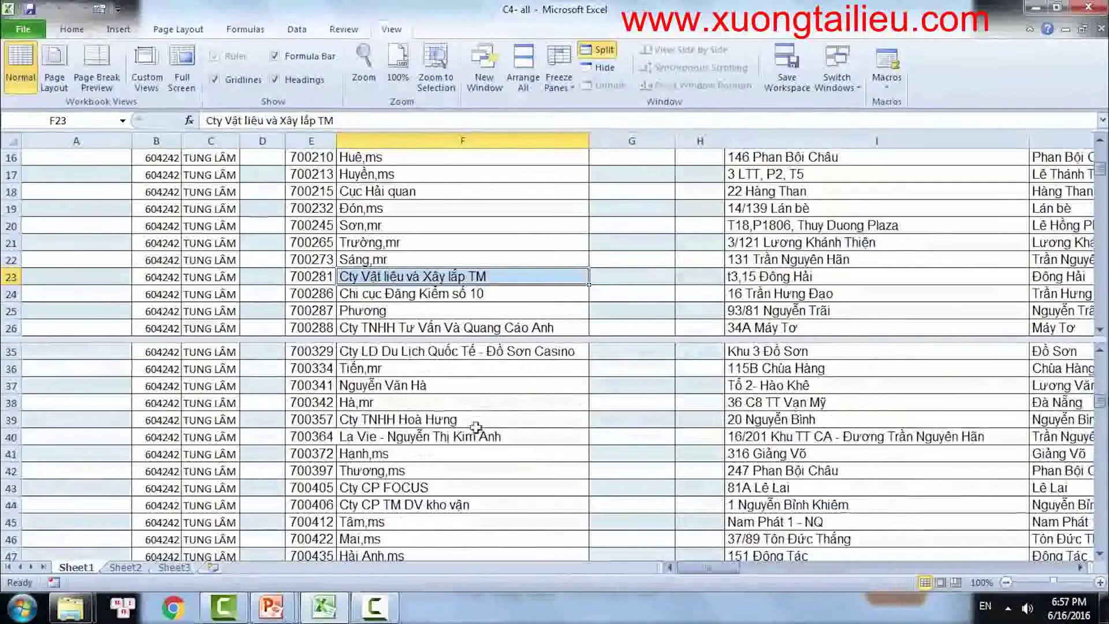
scroll(439, 416, "up", 2)
left_click(433, 420)
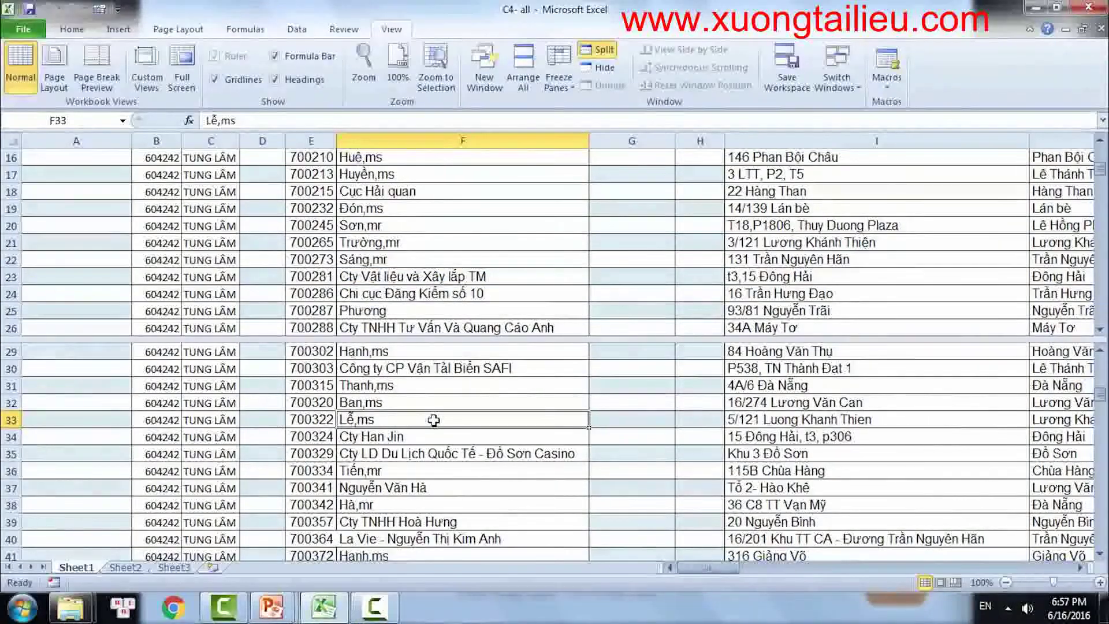
scroll(434, 420, "down", 1)
scroll(439, 424, "down", 5)
scroll(451, 433, "down", 4)
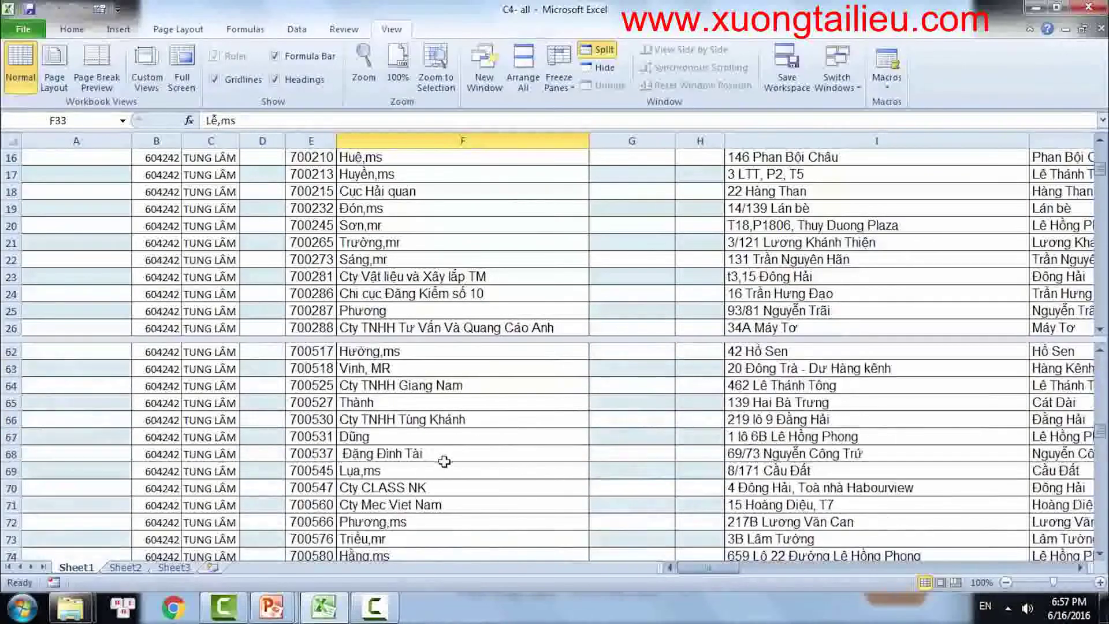
scroll(471, 443, "down", 2)
left_click(471, 443)
scroll(469, 443, "down", 5)
scroll(468, 443, "down", 6)
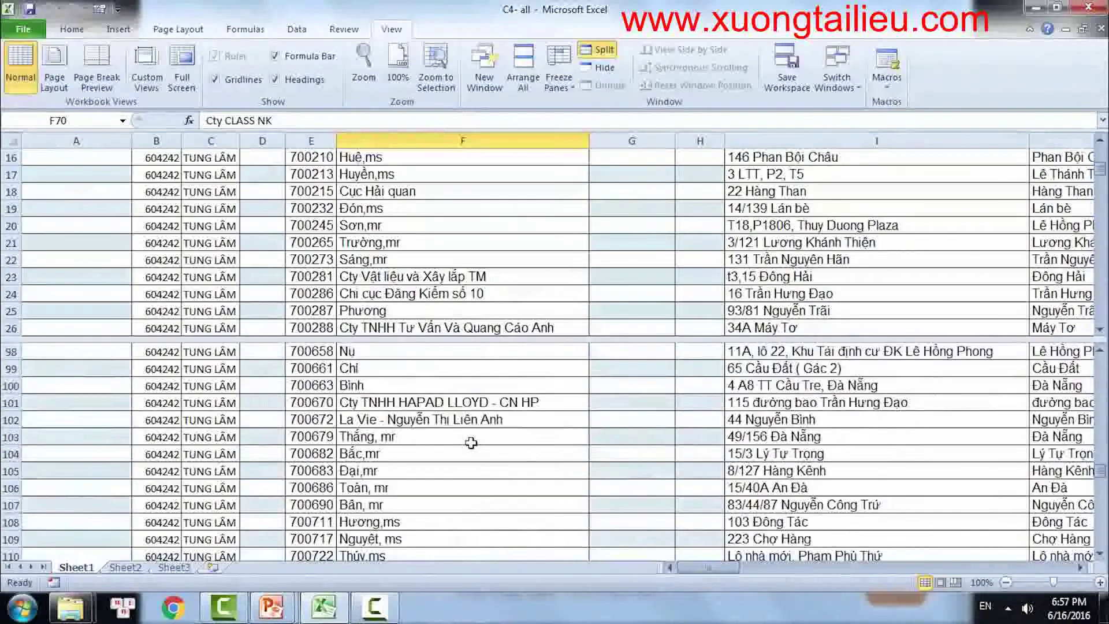
left_click(468, 443)
scroll(465, 440, "down", 1)
scroll(462, 438, "down", 5)
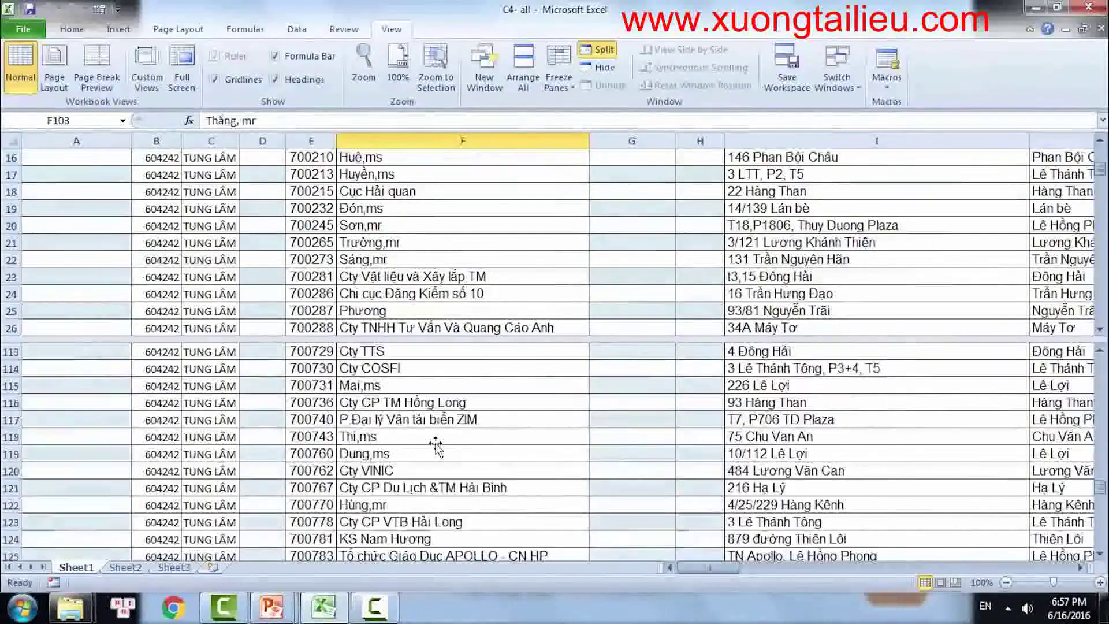
scroll(460, 436, "down", 1)
left_click(423, 246)
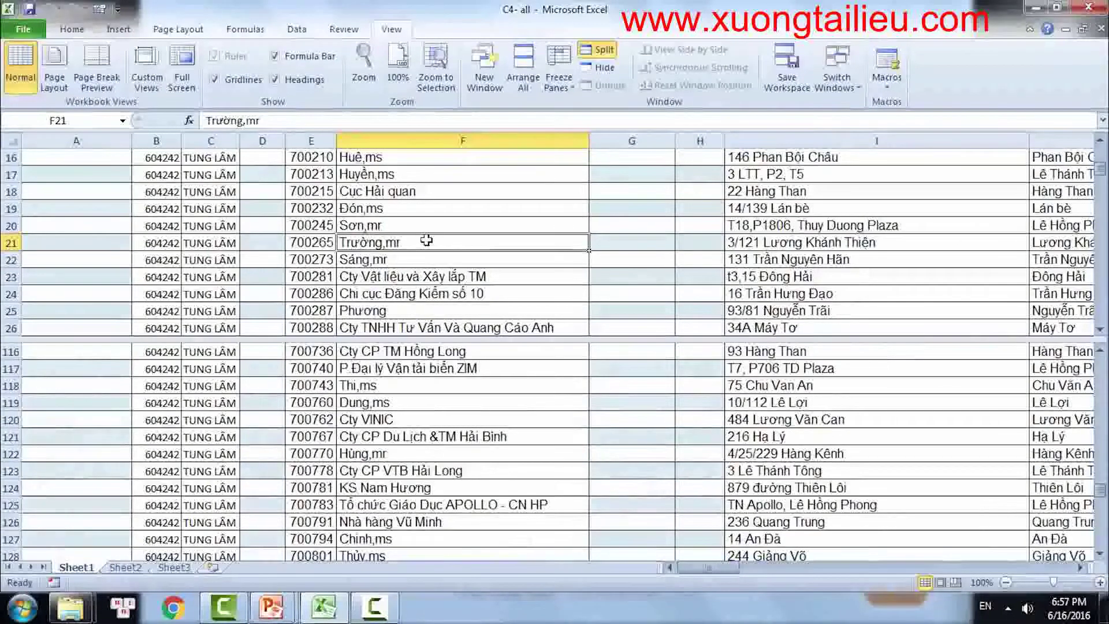
scroll(428, 245, "up", 3)
scroll(439, 244, "up", 2)
scroll(456, 250, "down", 4)
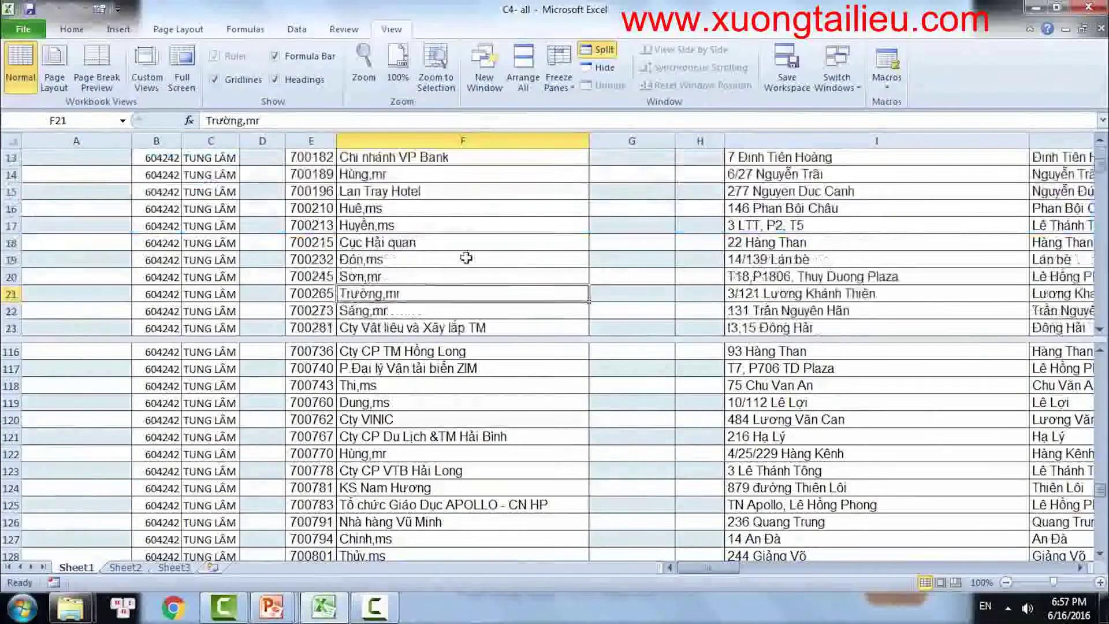
scroll(465, 256, "down", 4)
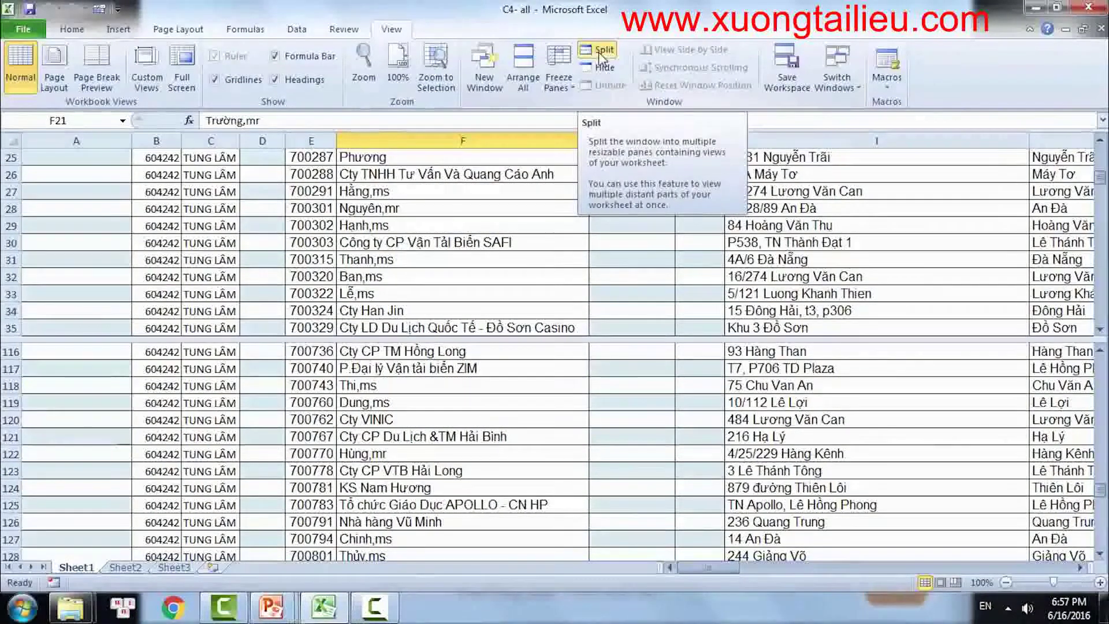
Step: Turn Split off on the View tab so the sheet becomes one continuous pane
left_click(598, 52)
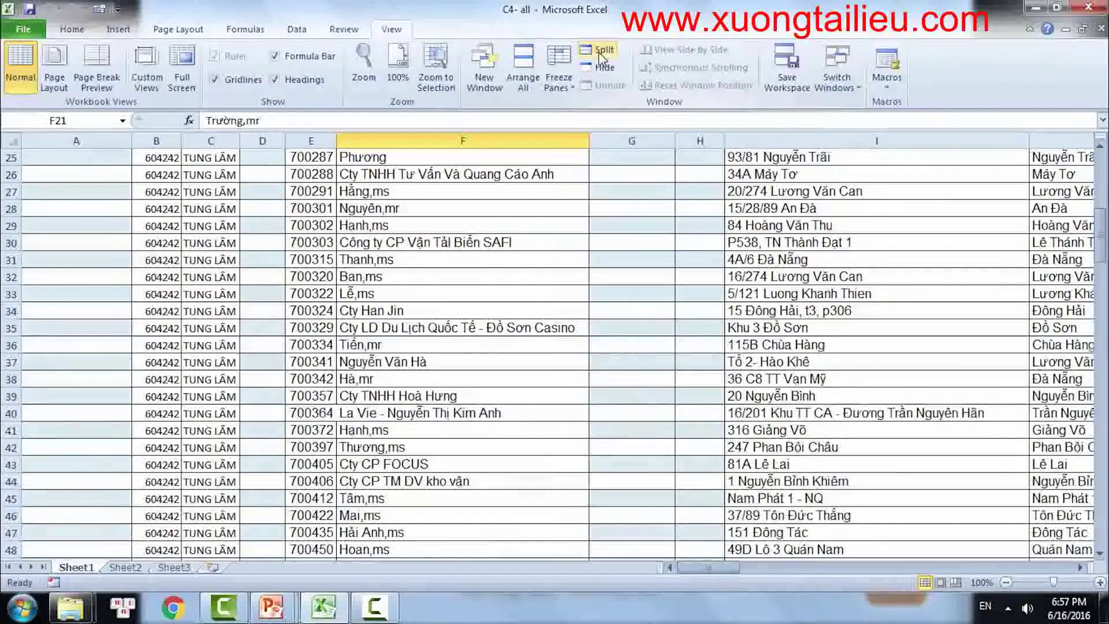
left_click(468, 310)
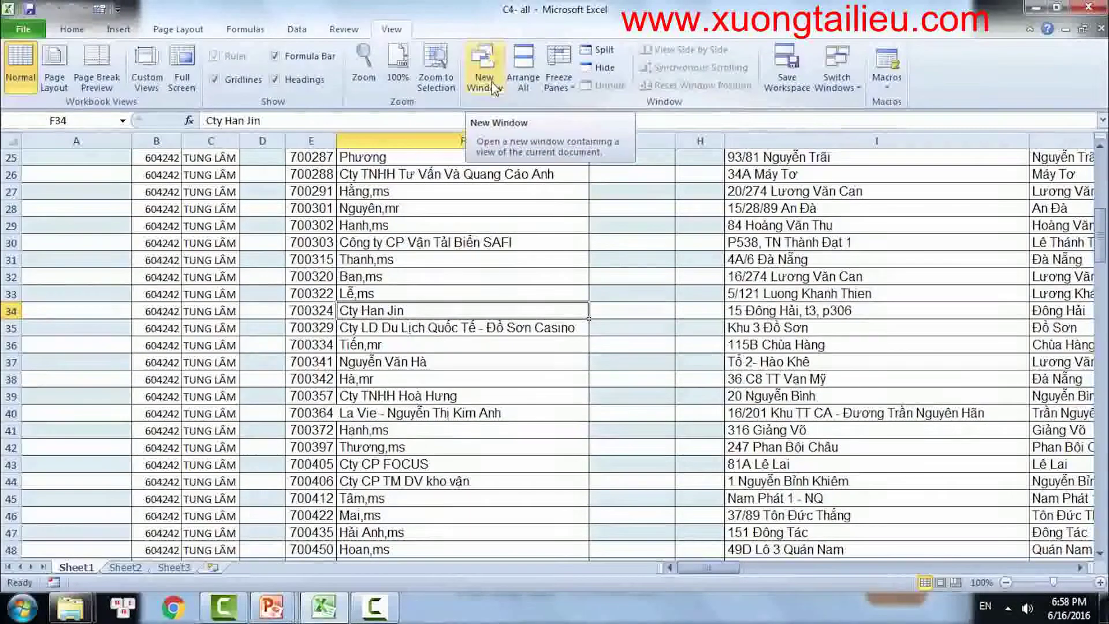
Step: Open a second window C4- all:2, select the Lan Tray Hotel cell, then return to C4- all:1
left_click(491, 90)
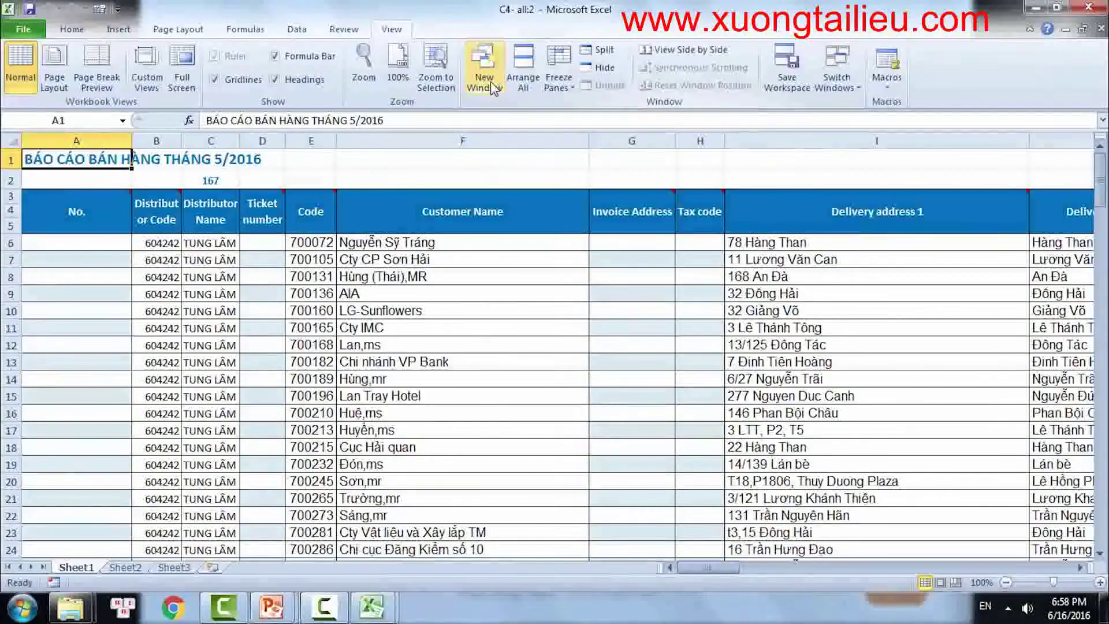
mouse_move(373, 607)
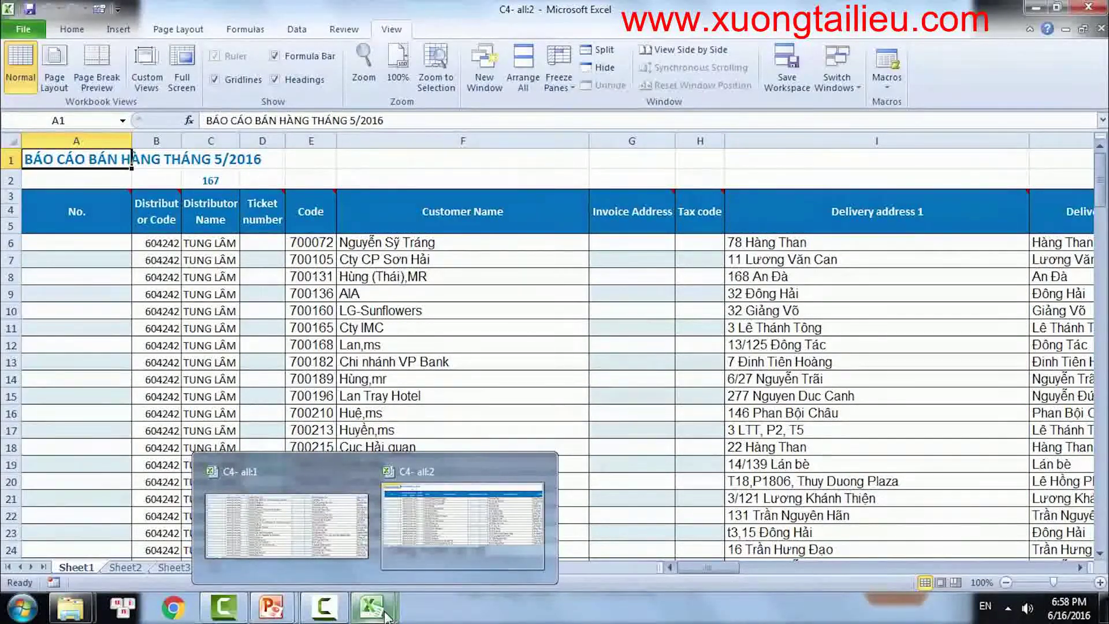
mouse_move(287, 515)
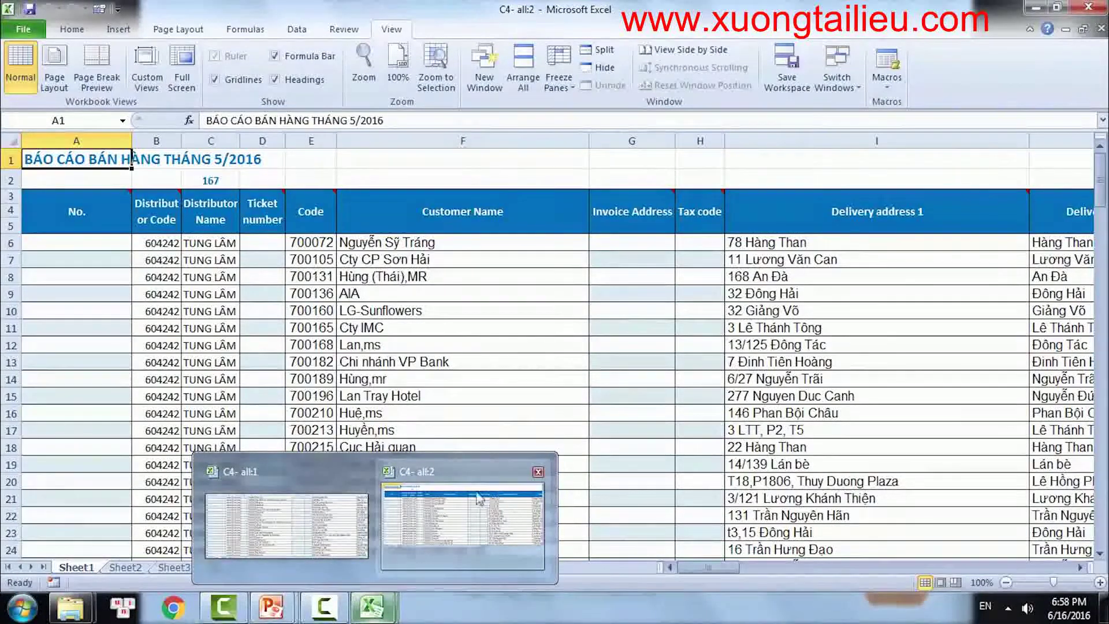
left_click(415, 477)
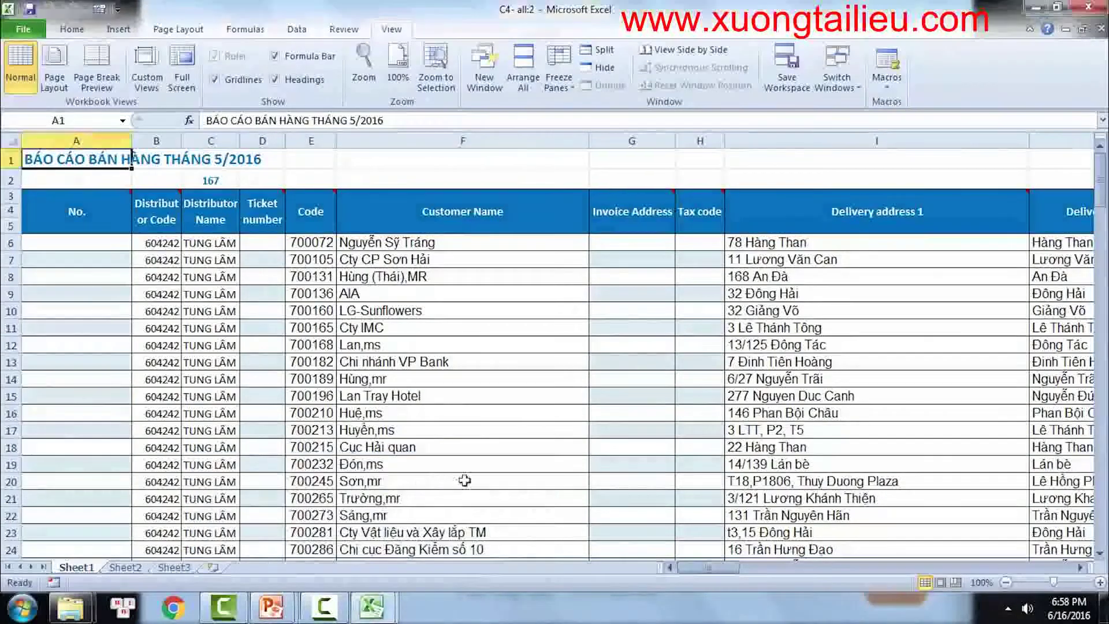
left_click(428, 410)
scroll(428, 407, "down", 10)
scroll(430, 399, "up", 10)
left_click(434, 393)
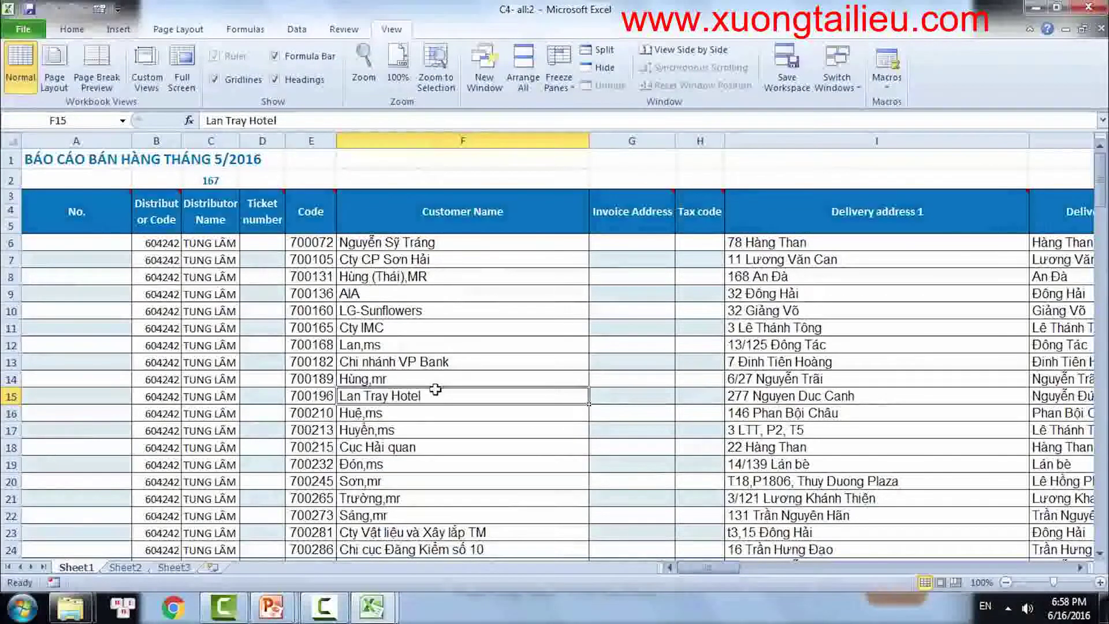
left_click(371, 606)
left_click(334, 509)
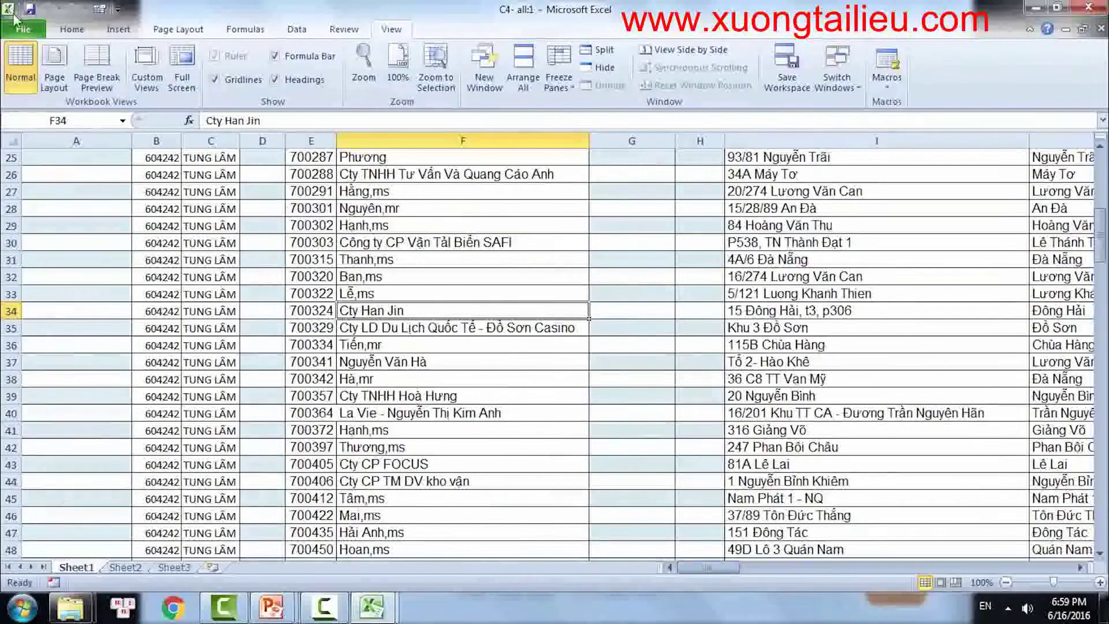
Step: Open C-B26-27 from the Recent Workbooks list in the File backstage
left_click(16, 33)
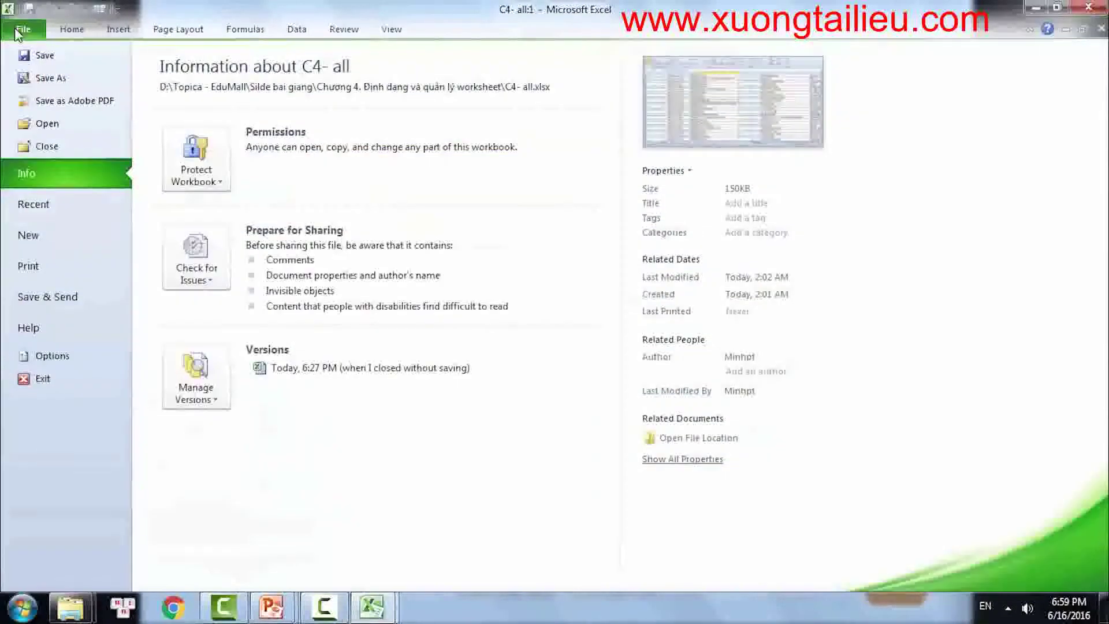
left_click(49, 212)
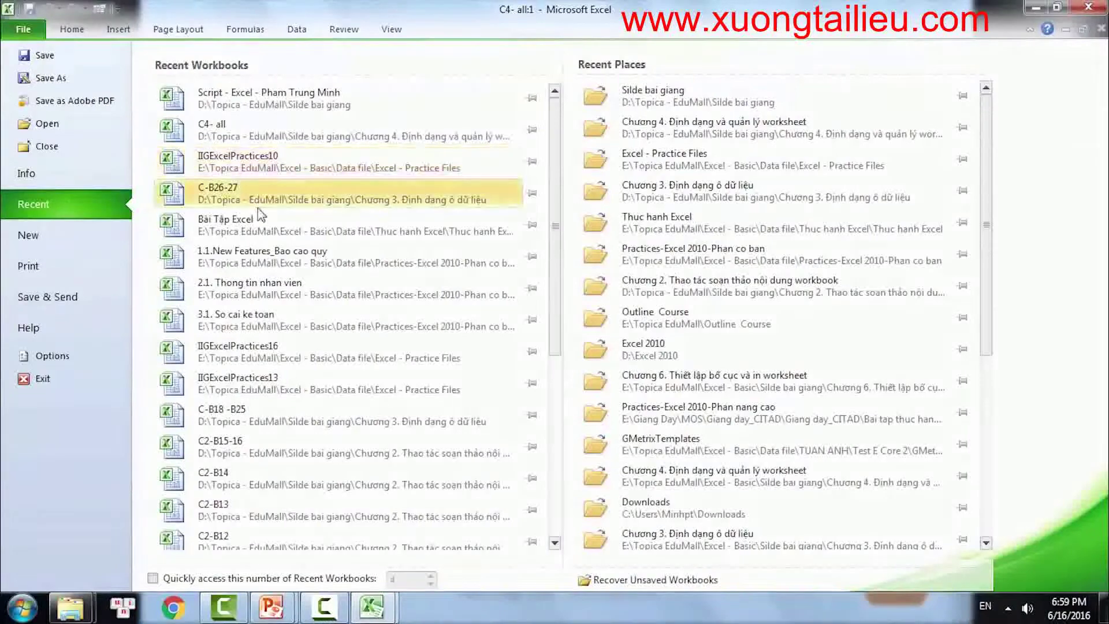
left_click(240, 196)
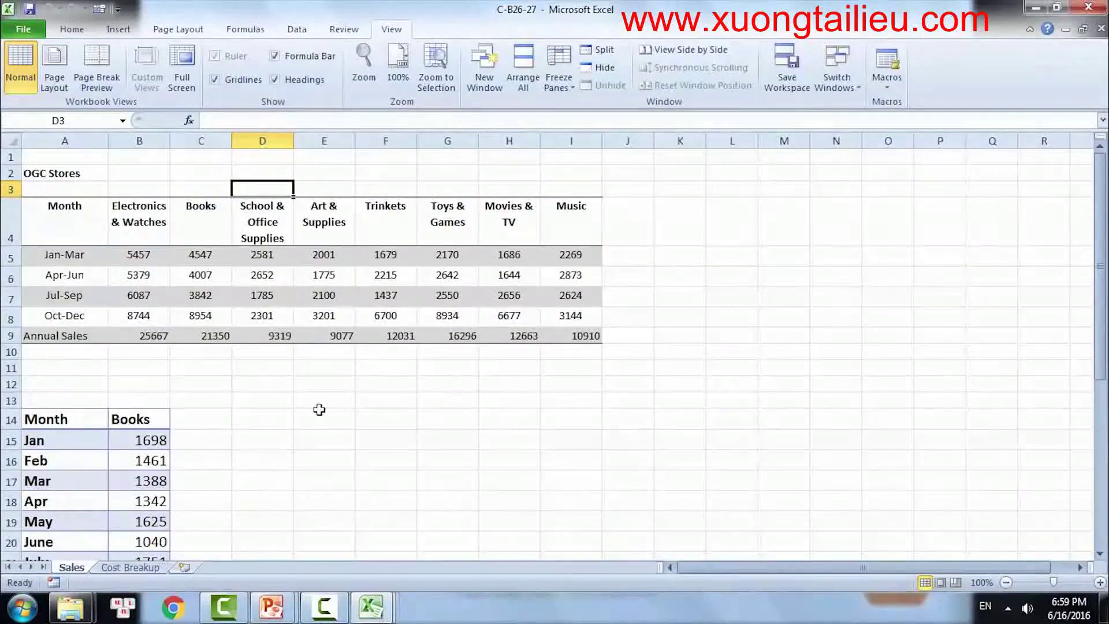
mouse_move(372, 608)
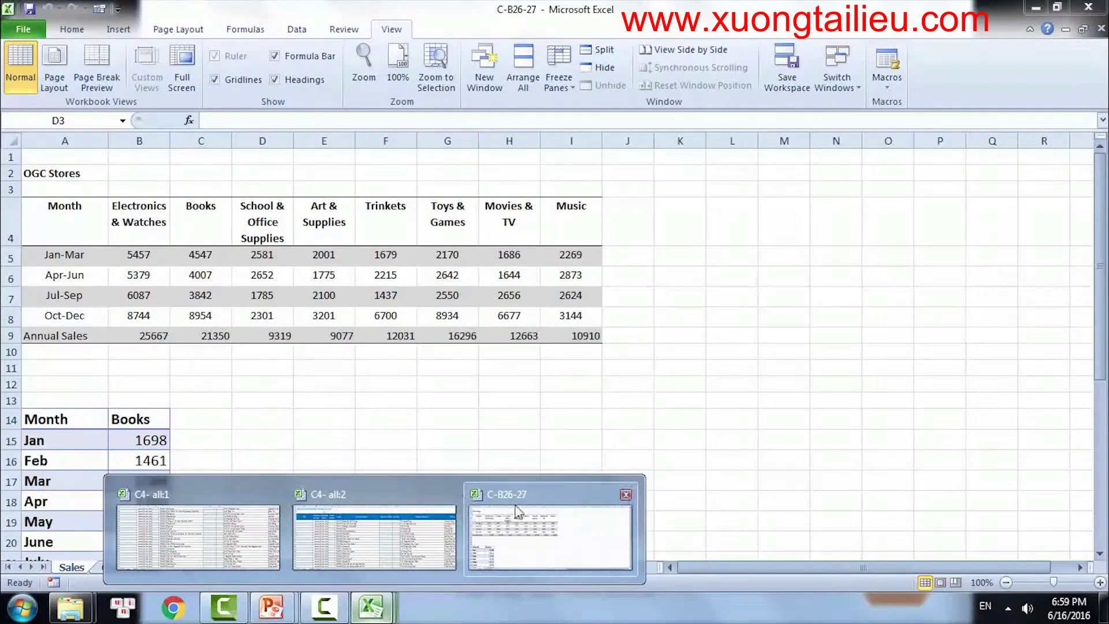
Step: With cell H16 selected in C-B26-27, hide that workbook window using View > Hide
left_click(511, 506)
left_click(488, 456)
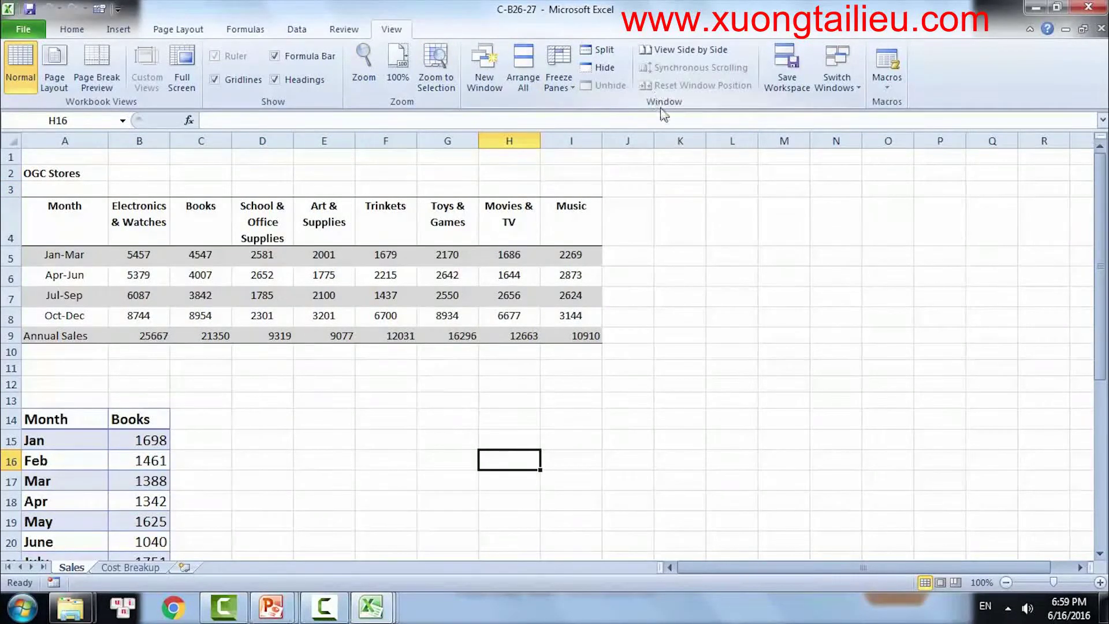
left_click(602, 68)
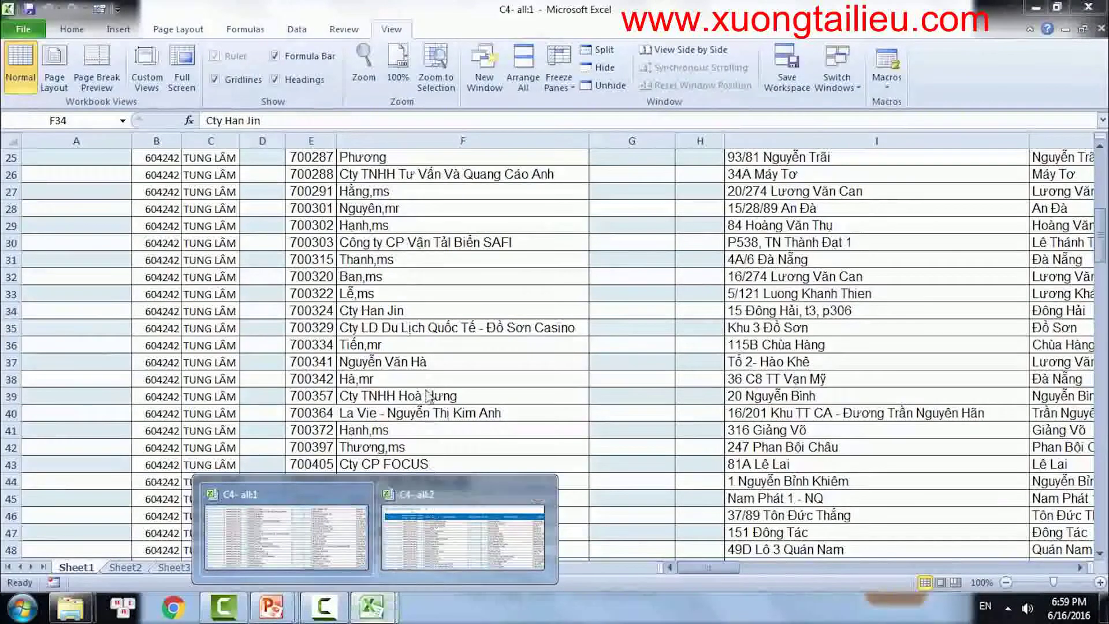
Step: Switch to the C4- all:1 window and open the Unhide dialog listing C-B26-27
left_click(435, 526)
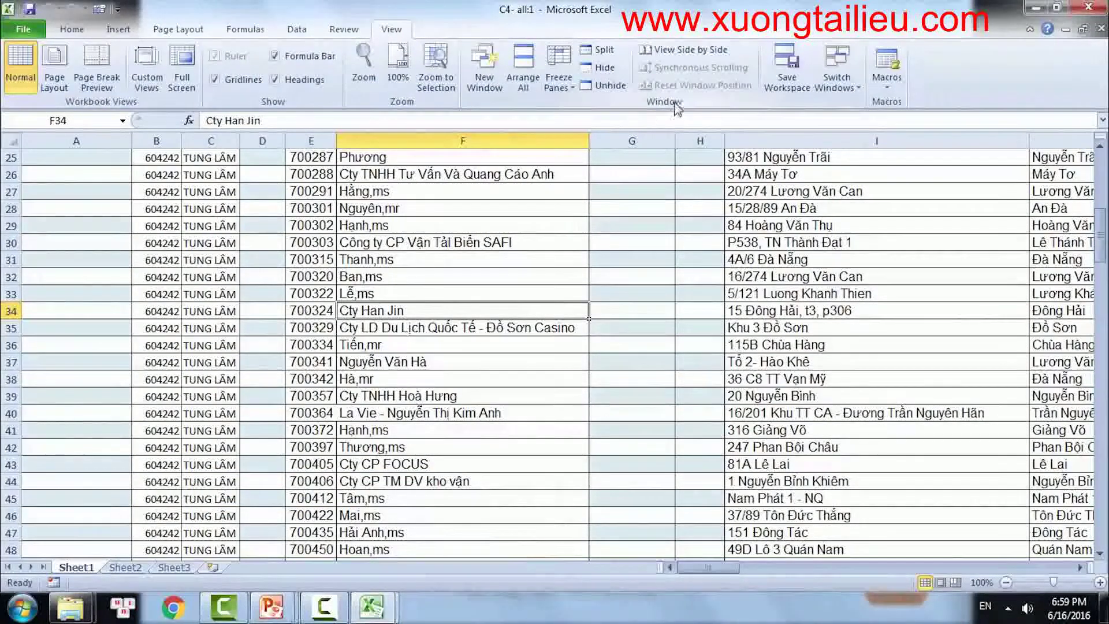
left_click(608, 91)
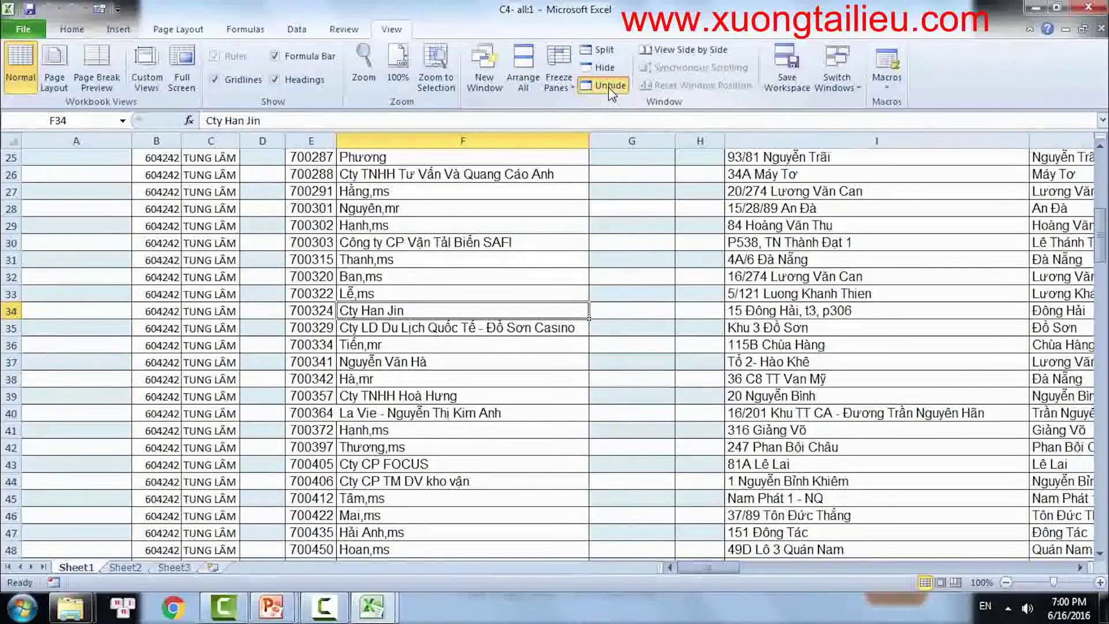
left_click(612, 94)
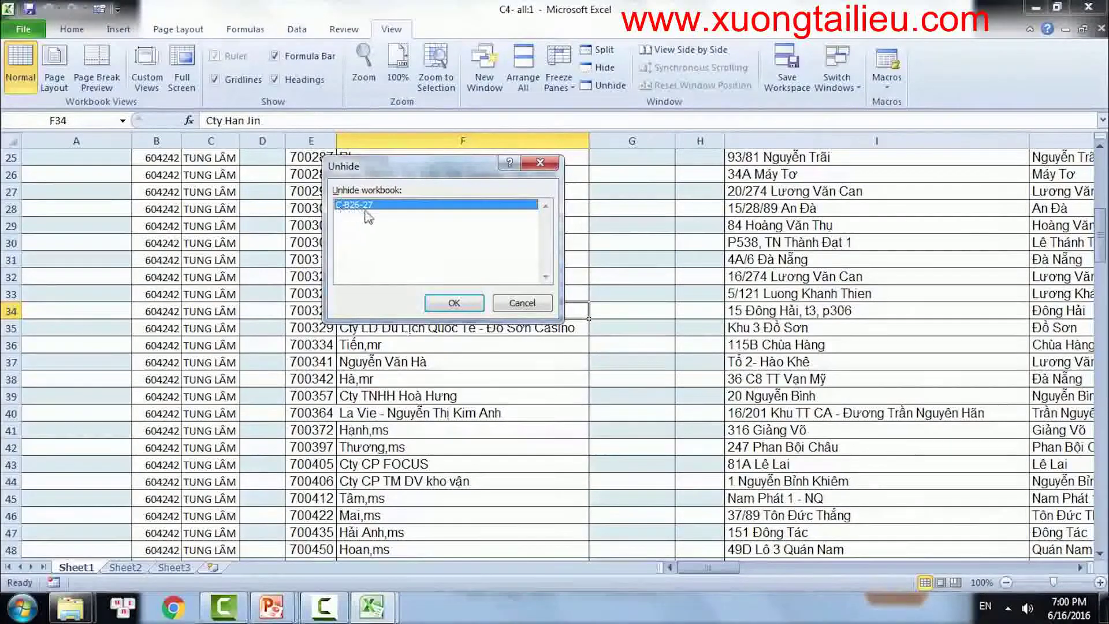
Step: Confirm unhiding C-B26-27 and select cell G14 on its OGC Stores sales sheet
left_click(453, 302)
mouse_move(371, 607)
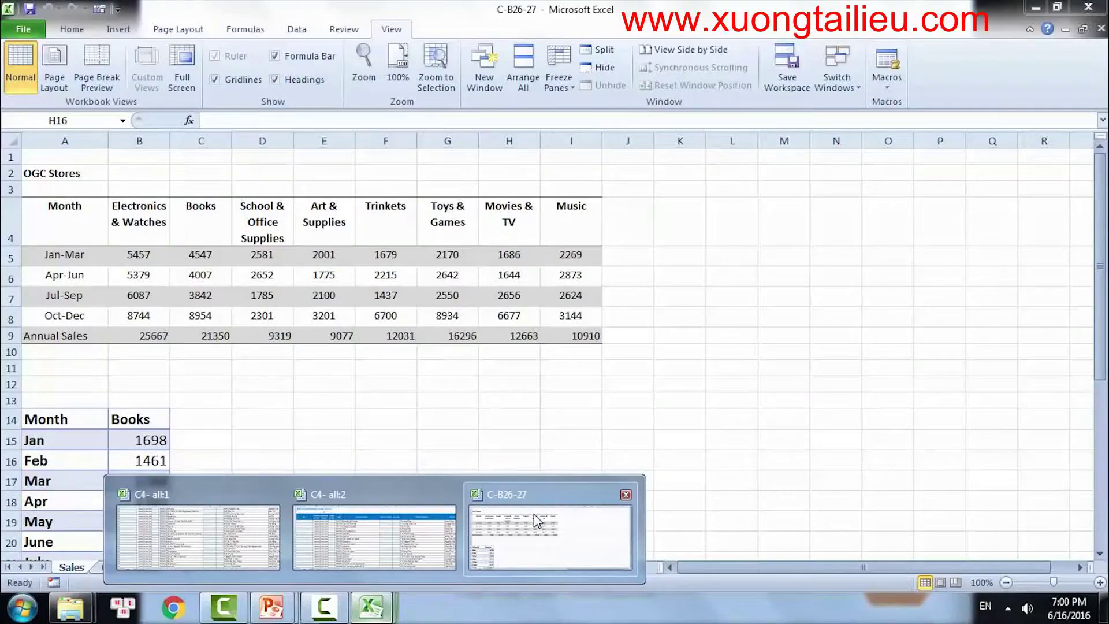
left_click(471, 411)
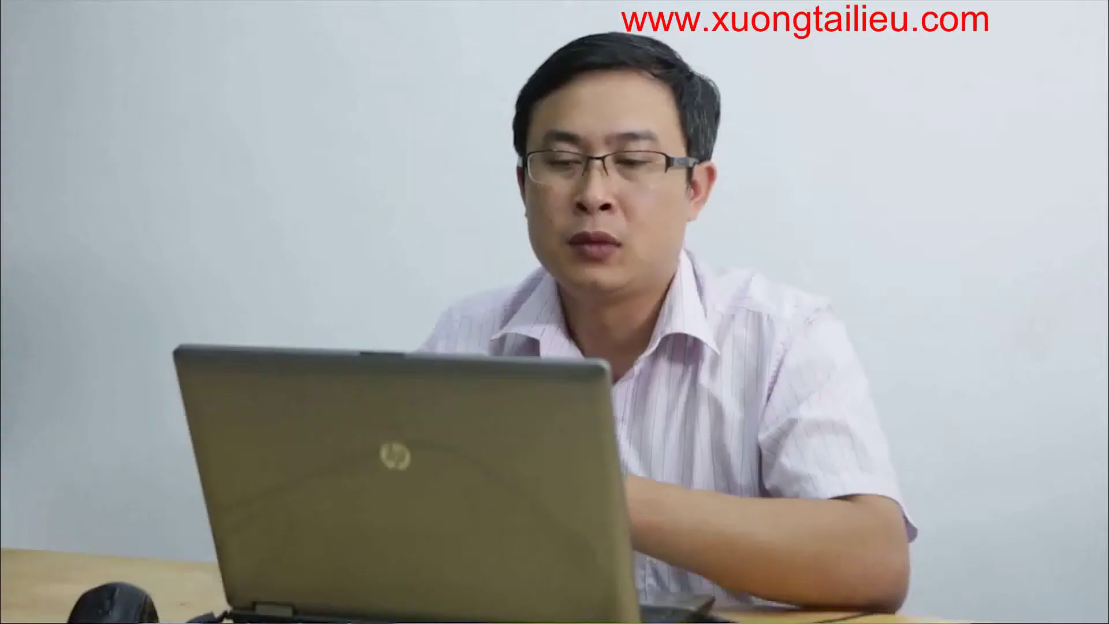